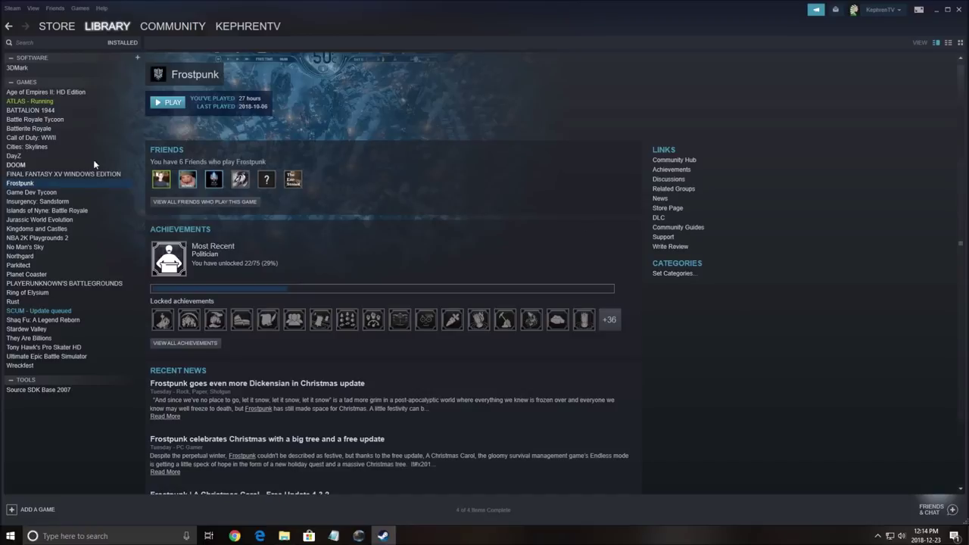
Open the launch options of ATLAS through its properties in the game library.
{"action": "left_click", "coordinate": [30, 101]}
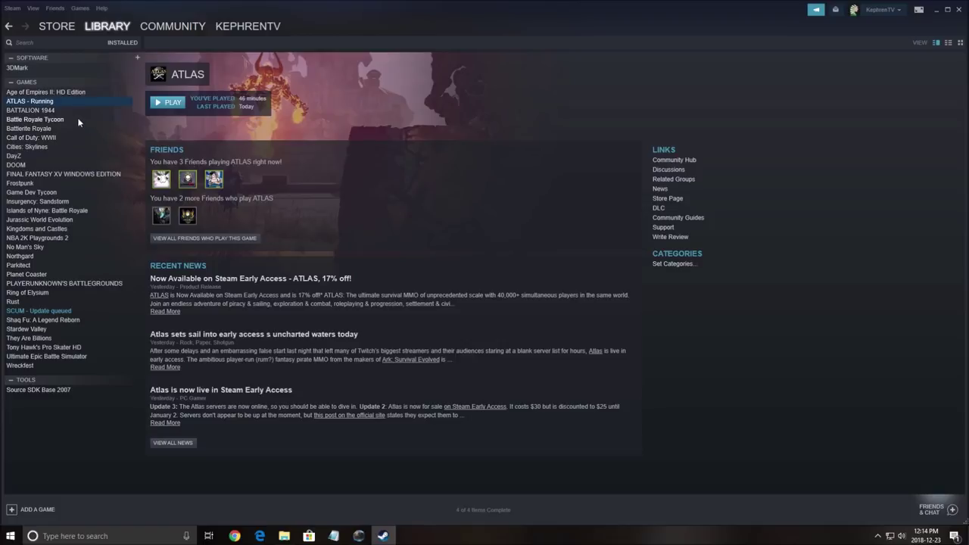
{"action": "right_click", "coordinate": [59, 106]}
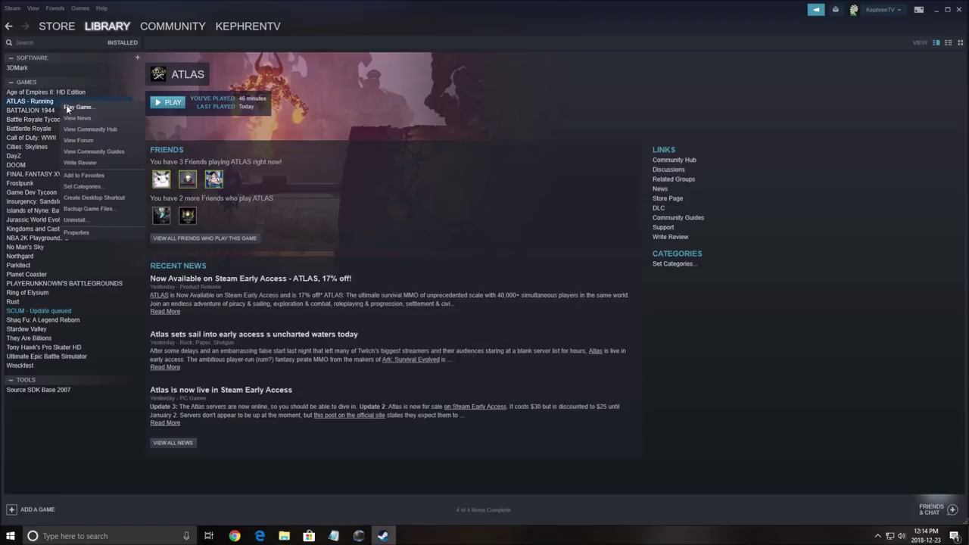
{"action": "left_click", "coordinate": [75, 232]}
{"action": "left_click", "coordinate": [374, 254]}
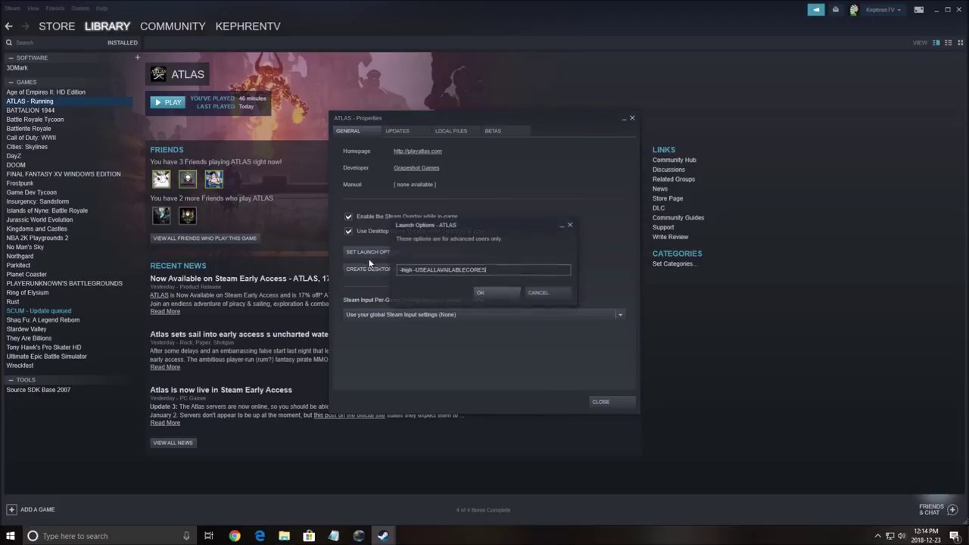
Review the ATLAS launch options "-high -USEALLAVAILABLECORES", confirm them, and close the game's properties.
{"action": "left_click", "coordinate": [500, 276]}
{"action": "left_click", "coordinate": [397, 271]}
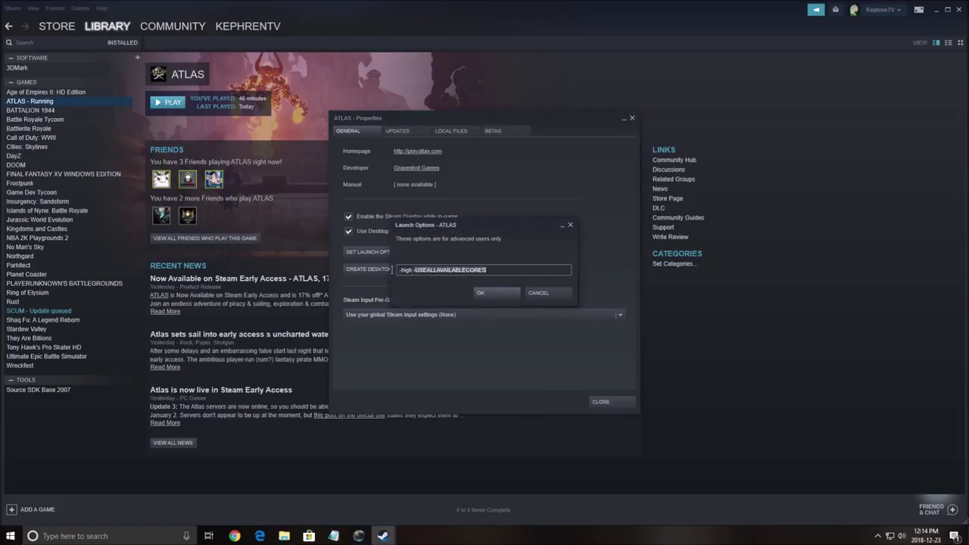
{"action": "left_click", "coordinate": [436, 273]}
{"action": "left_click_drag", "start_coordinate": [475, 223], "coordinate": [423, 203]}
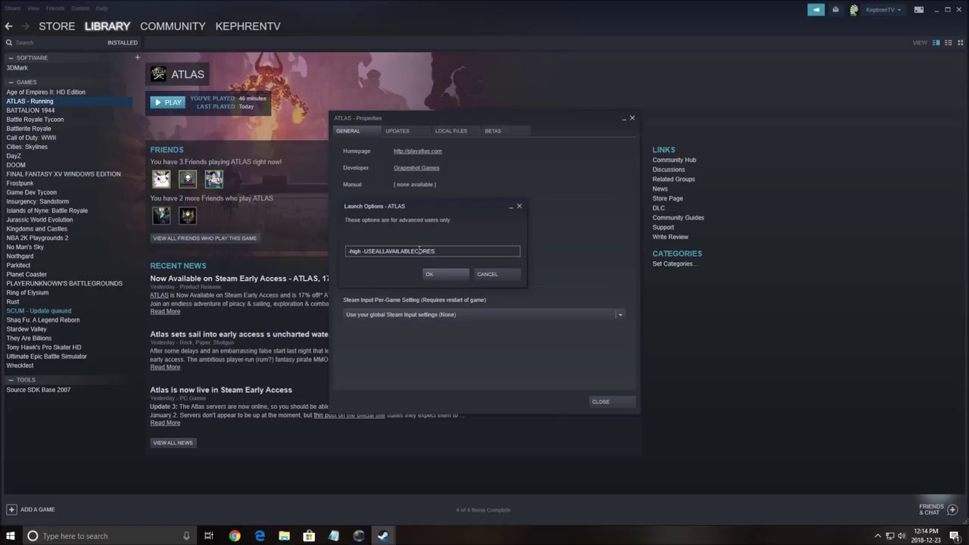
{"action": "left_click_drag", "start_coordinate": [452, 253], "coordinate": [258, 253]}
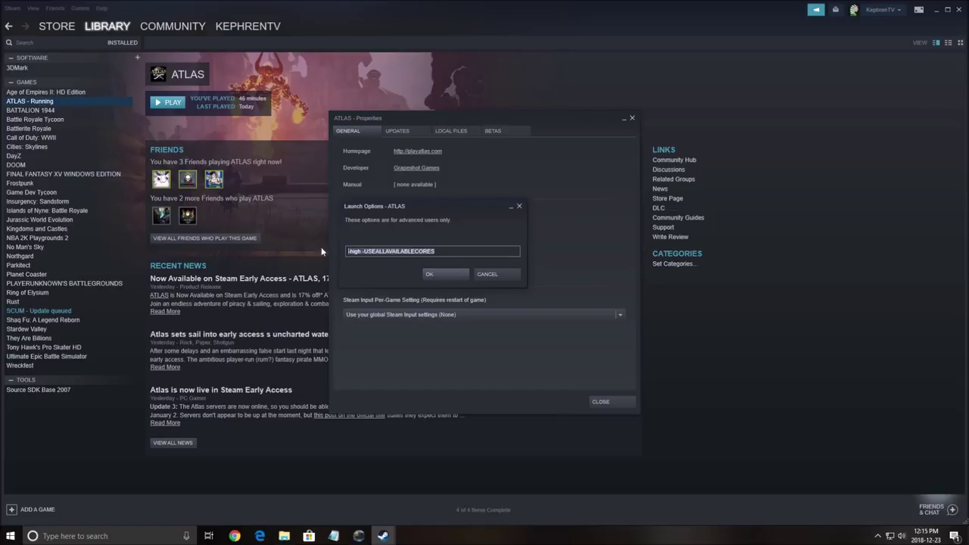
{"action": "left_click", "coordinate": [427, 275]}
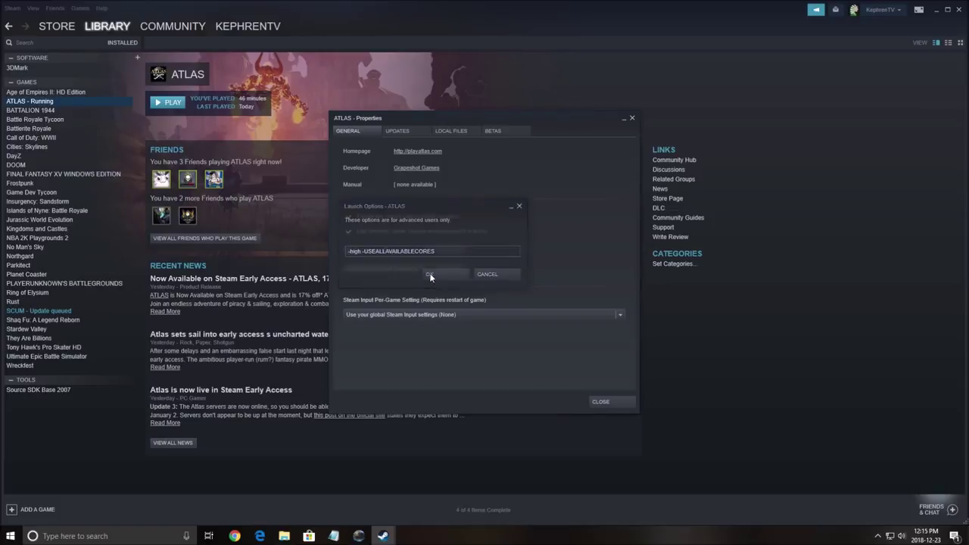
{"action": "left_click", "coordinate": [601, 402]}
Switch to the running ATLAS game, open its options, and examine the resolution and window mode choices.
{"action": "left_click", "coordinate": [359, 536]}
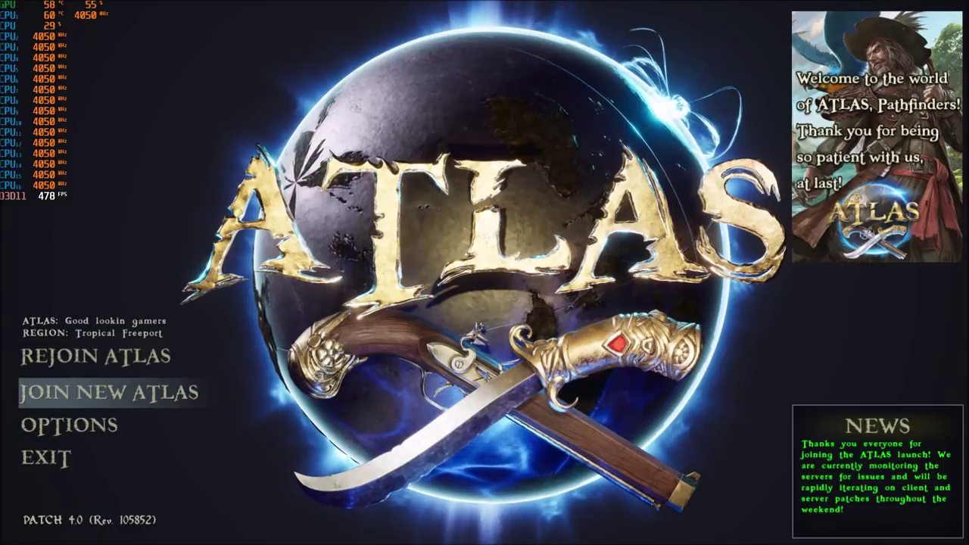
{"action": "left_click", "coordinate": [68, 425]}
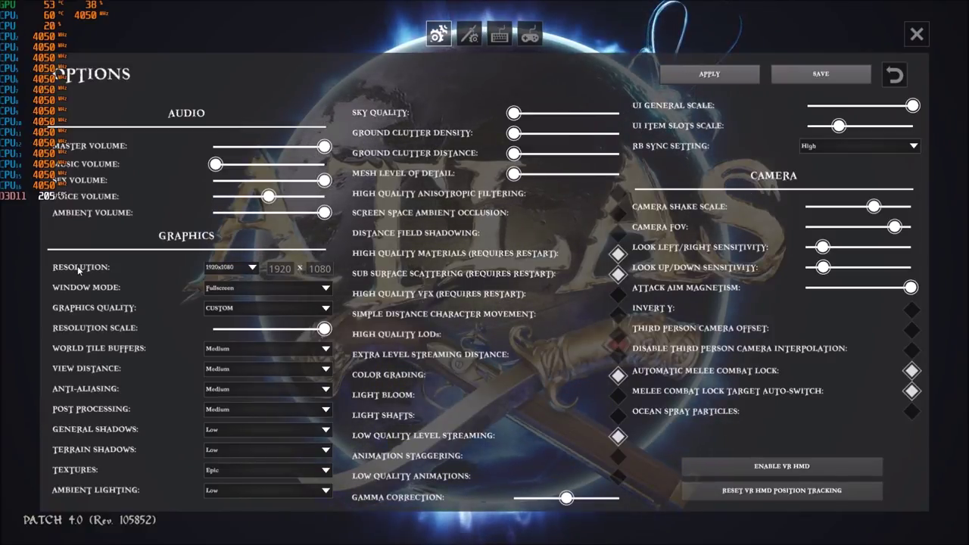
{"action": "left_click", "coordinate": [218, 276]}
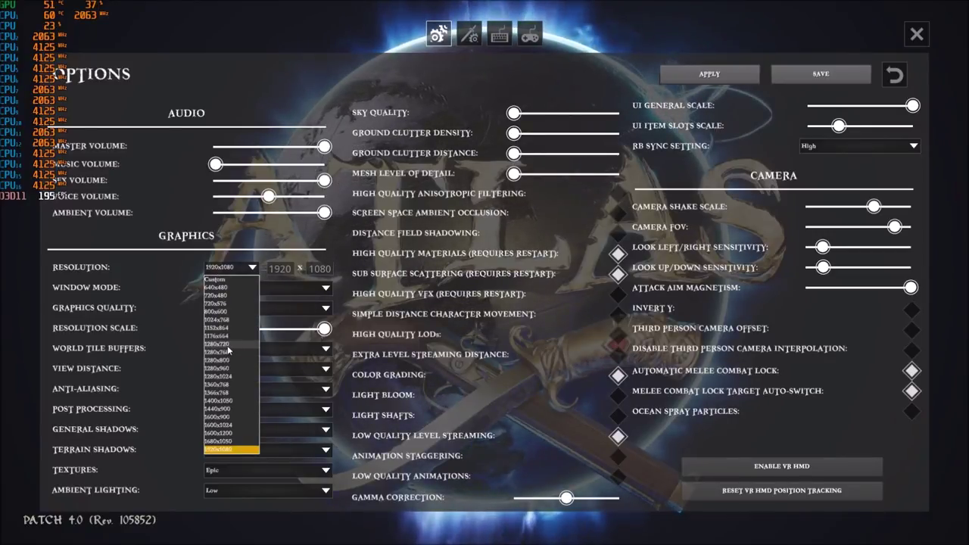
{"action": "left_click", "coordinate": [119, 211]}
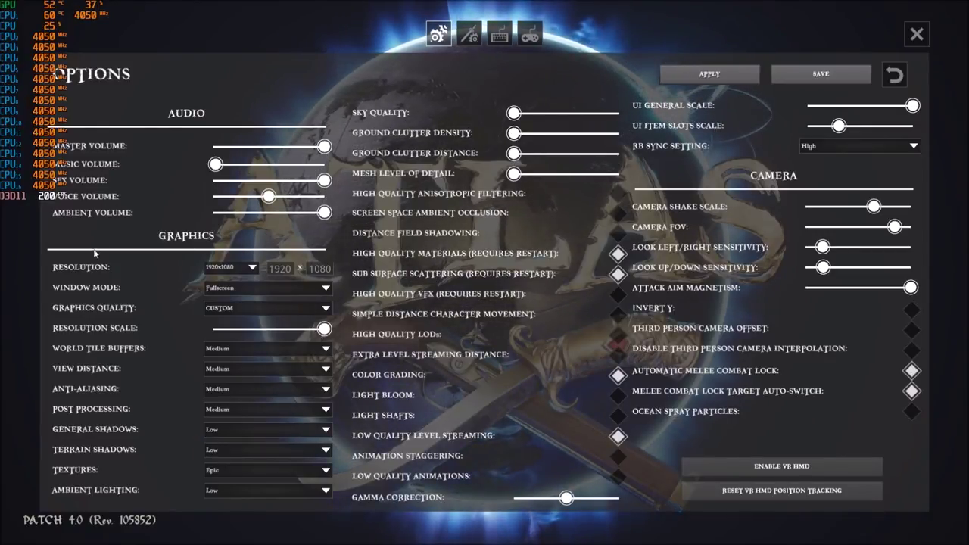
{"action": "left_click", "coordinate": [277, 289]}
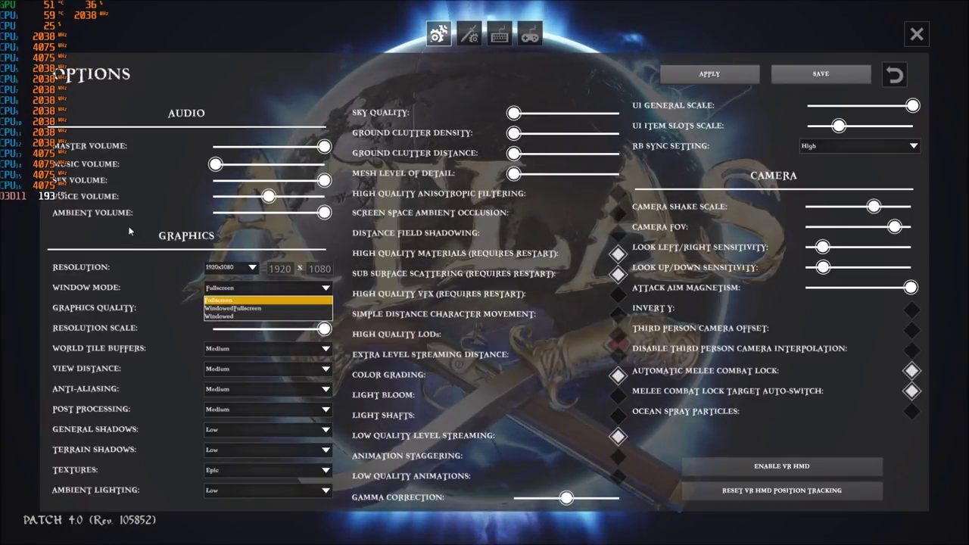
{"action": "left_click", "coordinate": [213, 289]}
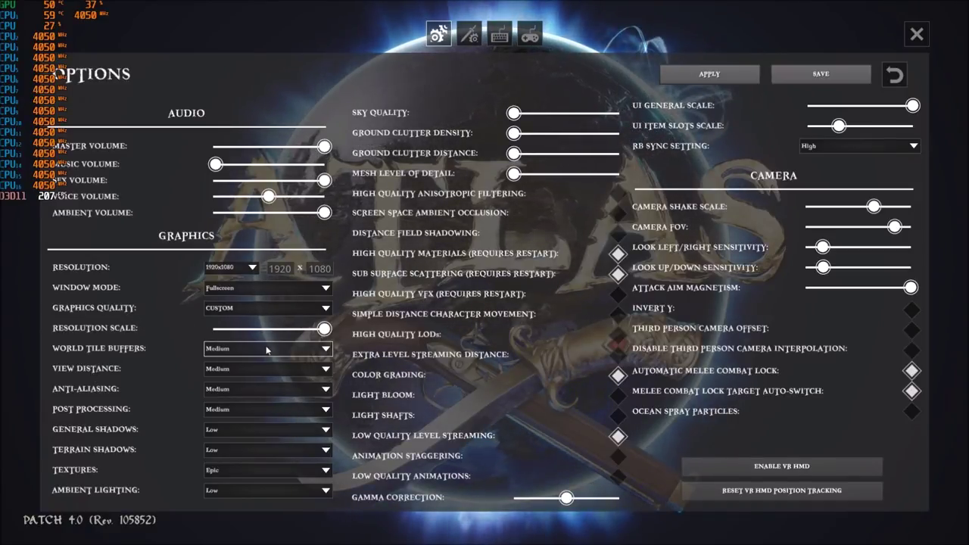
Examine the quality choices for world tile buffers and view distance, keeping both at Medium.
{"action": "left_click", "coordinate": [221, 350]}
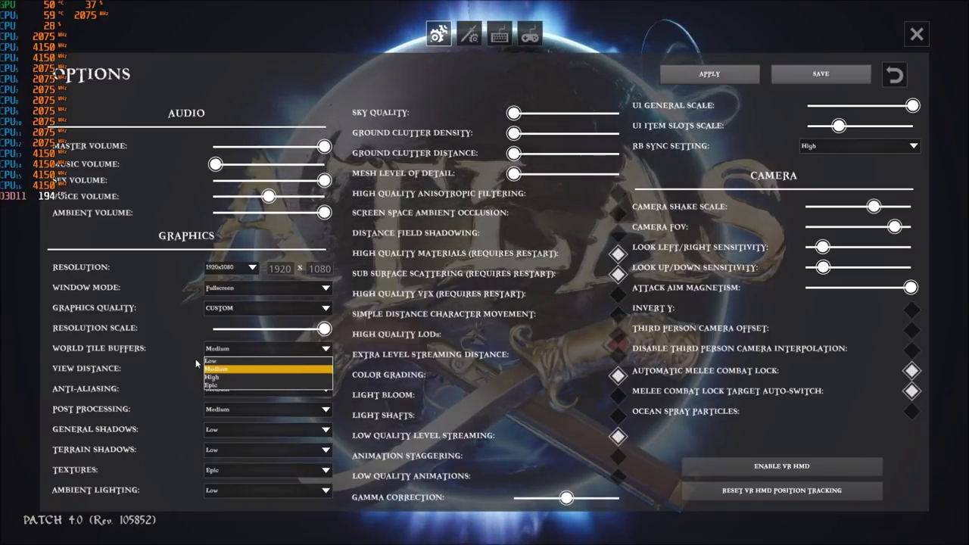
{"action": "left_click", "coordinate": [155, 350]}
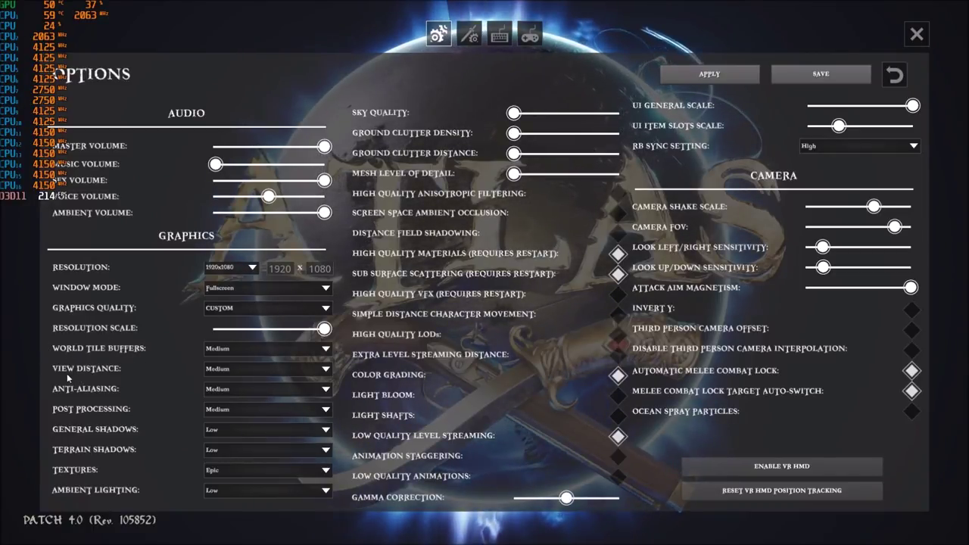
{"action": "left_click", "coordinate": [229, 369]}
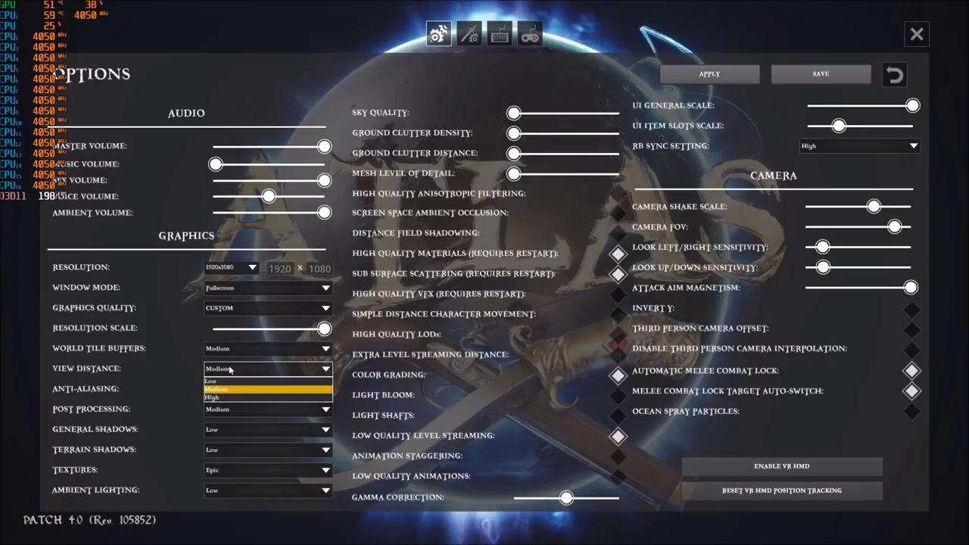
{"action": "left_click", "coordinate": [214, 388]}
{"action": "left_click", "coordinate": [210, 371]}
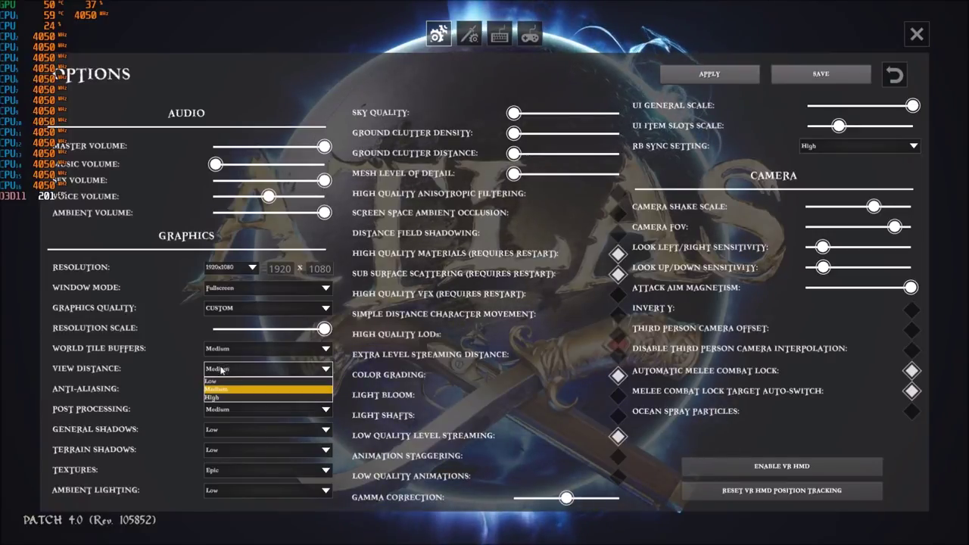
{"action": "left_click", "coordinate": [133, 372]}
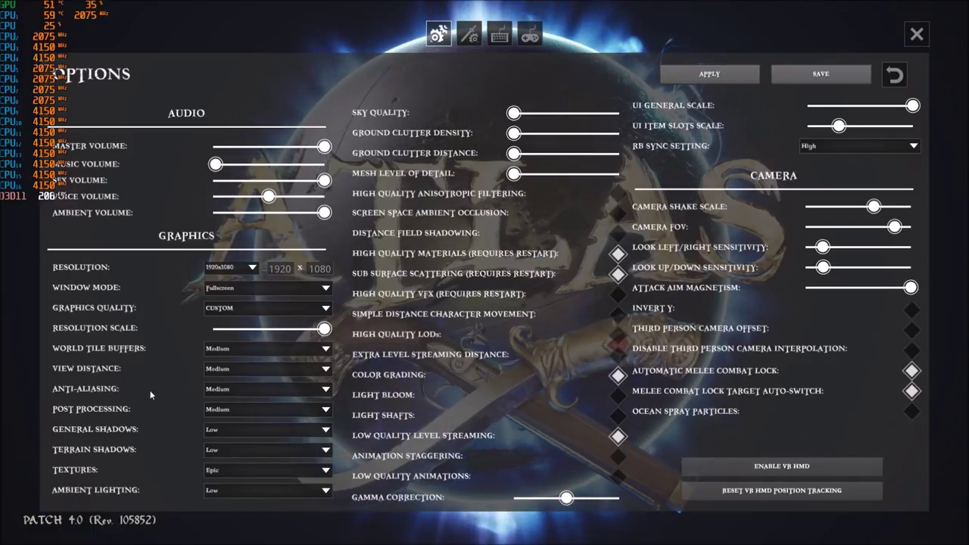
Review the anti-aliasing quality choices, keep Medium, and save the game options.
{"action": "left_click", "coordinate": [220, 389]}
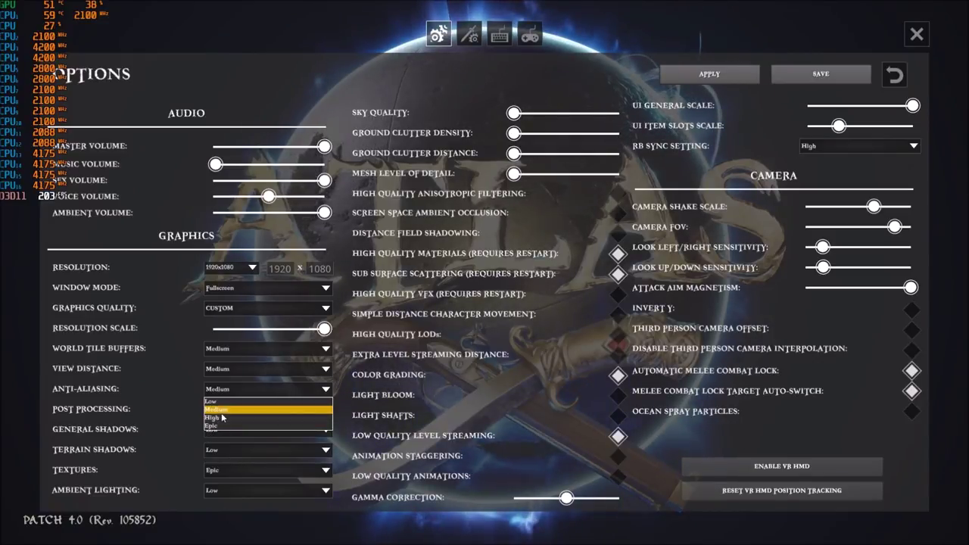
{"action": "left_click", "coordinate": [90, 392]}
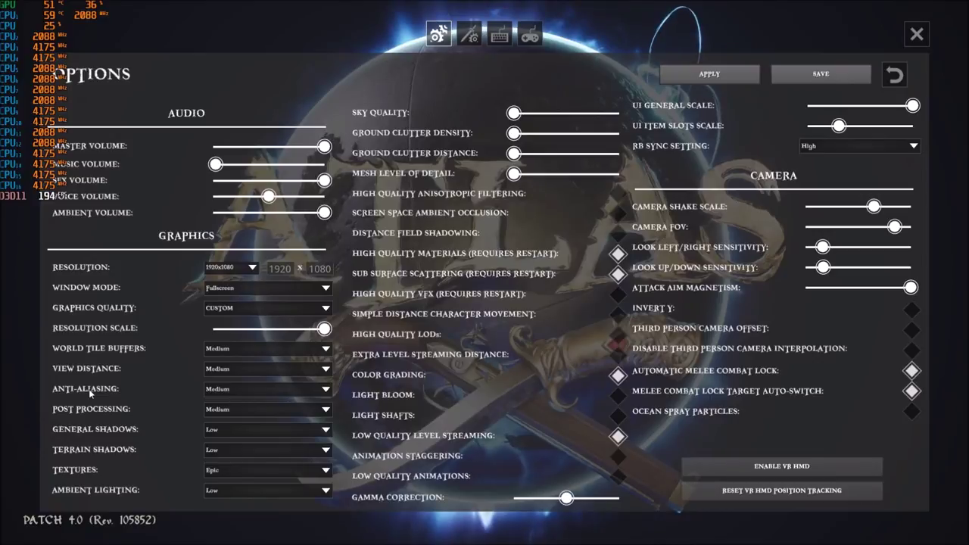
{"action": "left_click", "coordinate": [228, 390]}
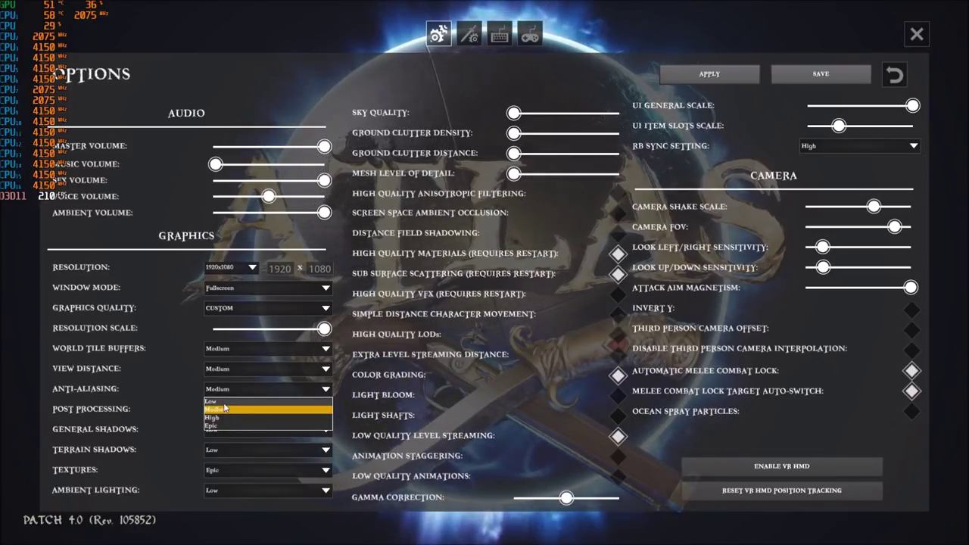
{"action": "left_click", "coordinate": [129, 385]}
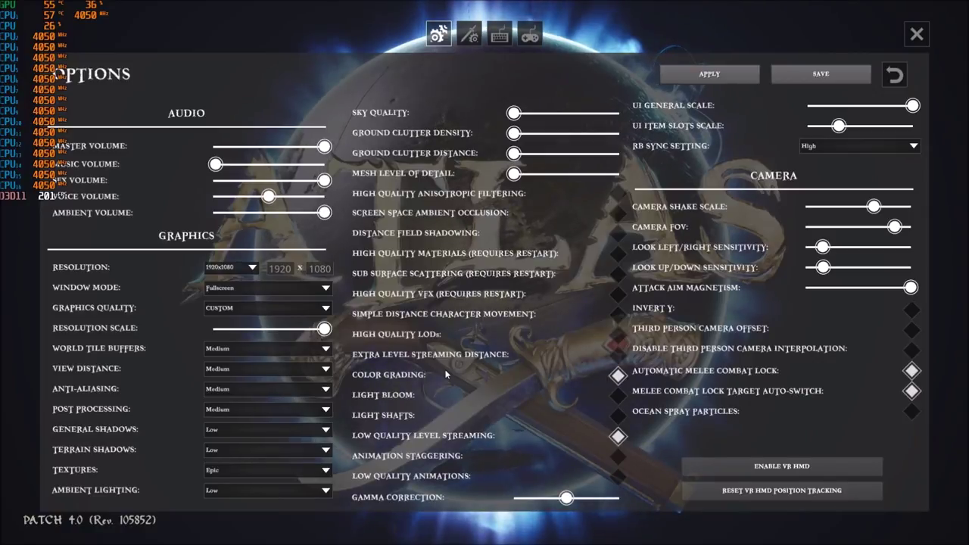
{"action": "left_click", "coordinate": [831, 73]}
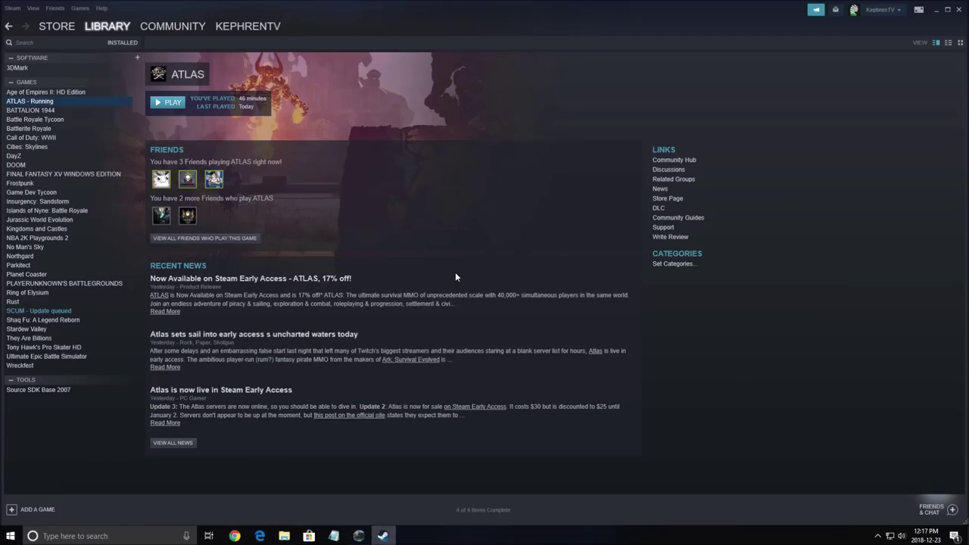
Switch to the WindowsNoEditor config folder in File Explorer and open the GameUserSettings file in Notepad.
{"action": "key", "text": "alt+Tab"}
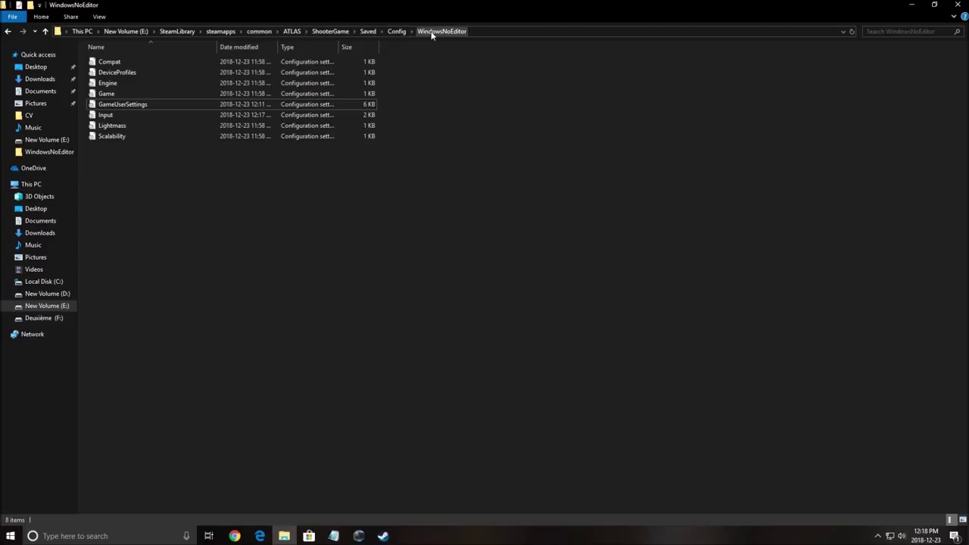
{"action": "double_click", "coordinate": [113, 105]}
{"action": "left_click", "coordinate": [775, 132]}
{"action": "left_click", "coordinate": [155, 146]}
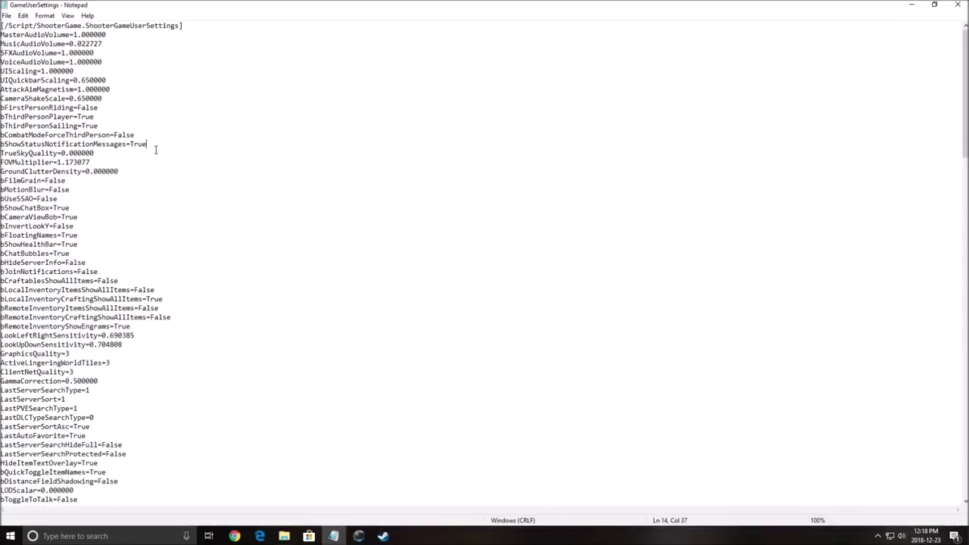
Look through the GameUserSettings file from the audio settings down to the ScalabilityGroups section.
{"action": "scroll", "coordinate": [140, 140], "scroll_direction": "down", "scroll_amount": 3}
{"action": "scroll", "coordinate": [137, 140], "scroll_direction": "up", "scroll_amount": 4}
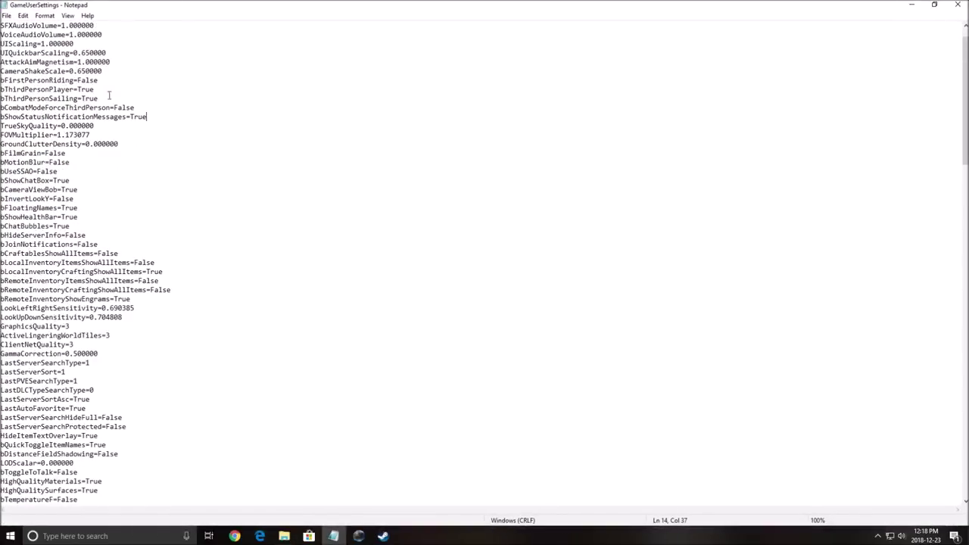
{"action": "scroll", "coordinate": [76, 181], "scroll_direction": "down", "scroll_amount": 4}
{"action": "left_click", "coordinate": [106, 150]}
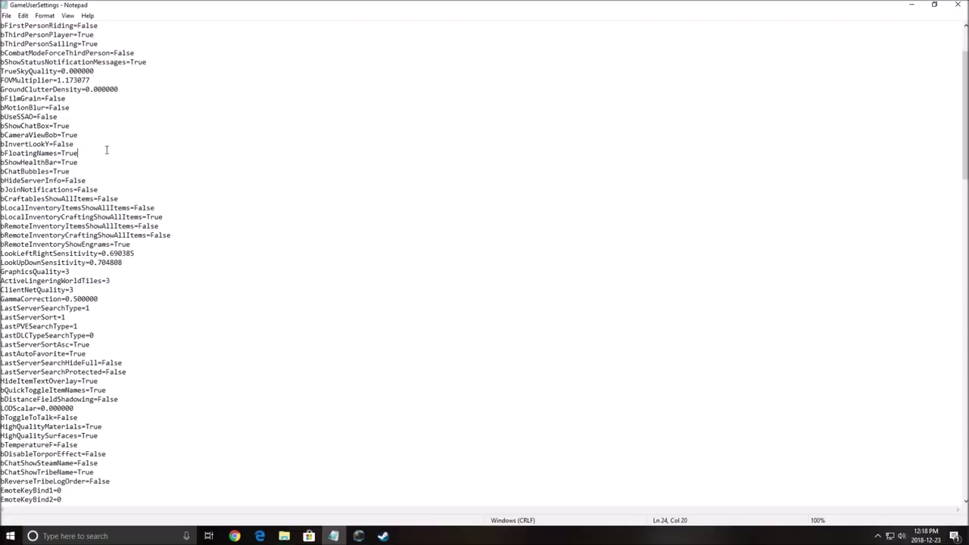
{"action": "scroll", "coordinate": [134, 147], "scroll_direction": "down", "scroll_amount": 1}
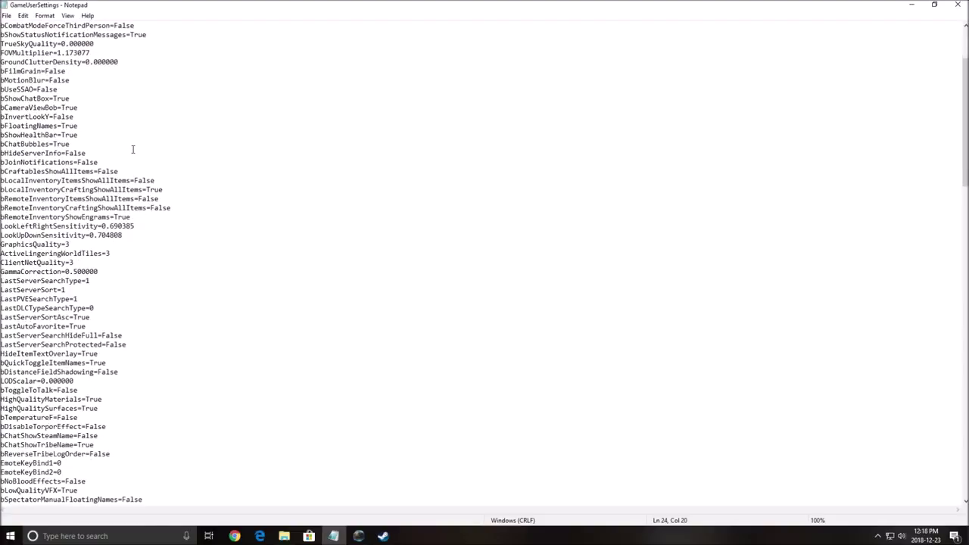
{"action": "scroll", "coordinate": [132, 149], "scroll_direction": "down", "scroll_amount": 20}
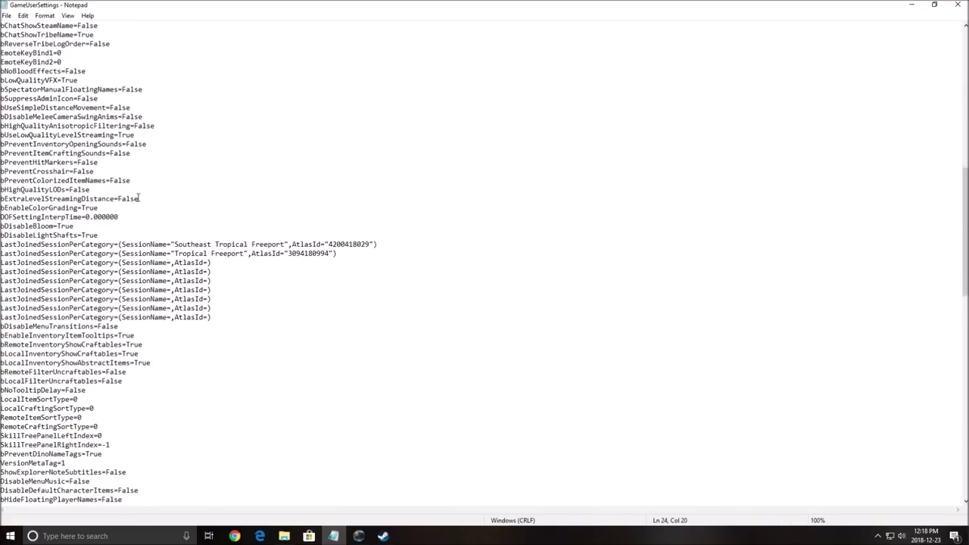
{"action": "scroll", "coordinate": [167, 265], "scroll_direction": "down", "scroll_amount": 2}
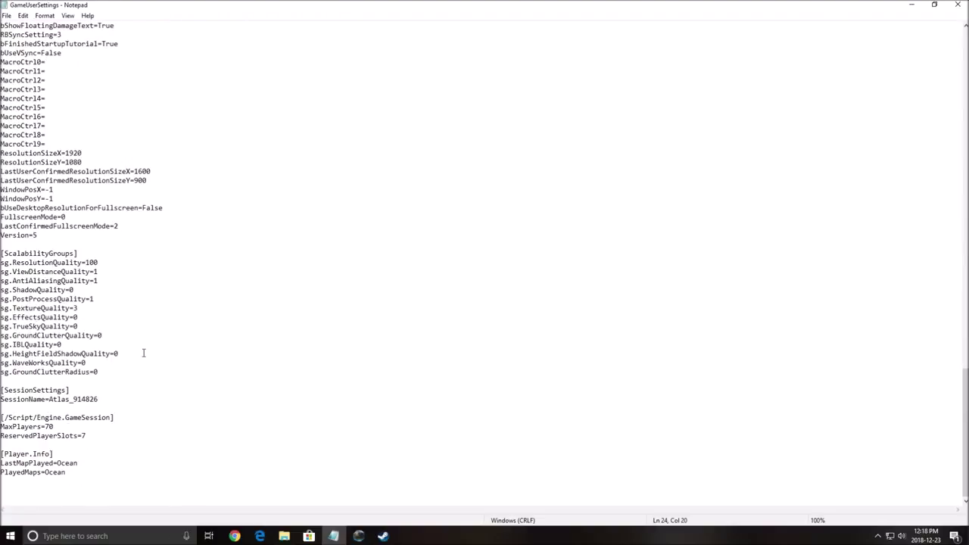
Examine the texture, WaveWorks, effects and TrueSky quality entries under ScalabilityGroups.
{"action": "left_click", "coordinate": [103, 306]}
{"action": "left_click_drag", "start_coordinate": [16, 362], "coordinate": [79, 364]}
{"action": "left_click", "coordinate": [87, 363]}
{"action": "left_click_drag", "start_coordinate": [17, 317], "coordinate": [83, 318]}
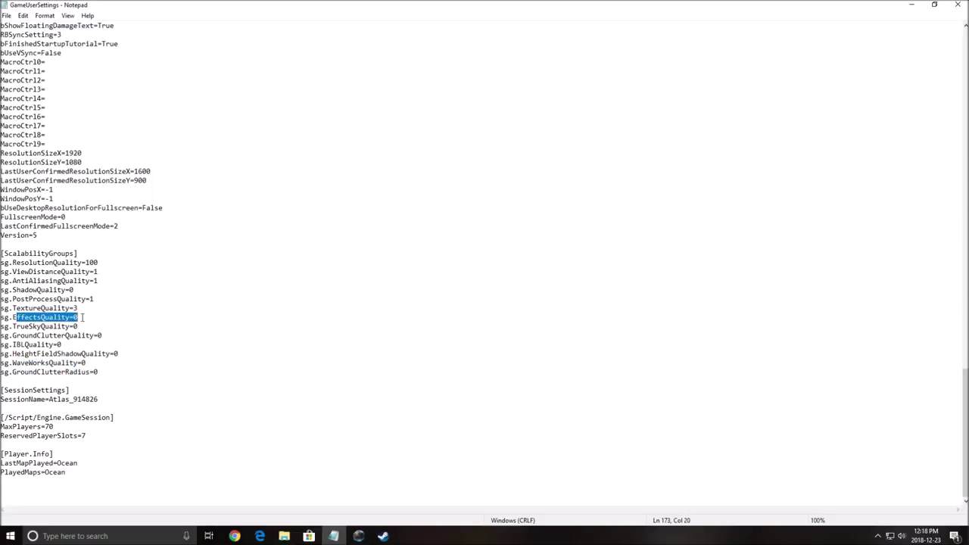
{"action": "left_click", "coordinate": [83, 318]}
{"action": "left_click_drag", "start_coordinate": [15, 326], "coordinate": [61, 327]}
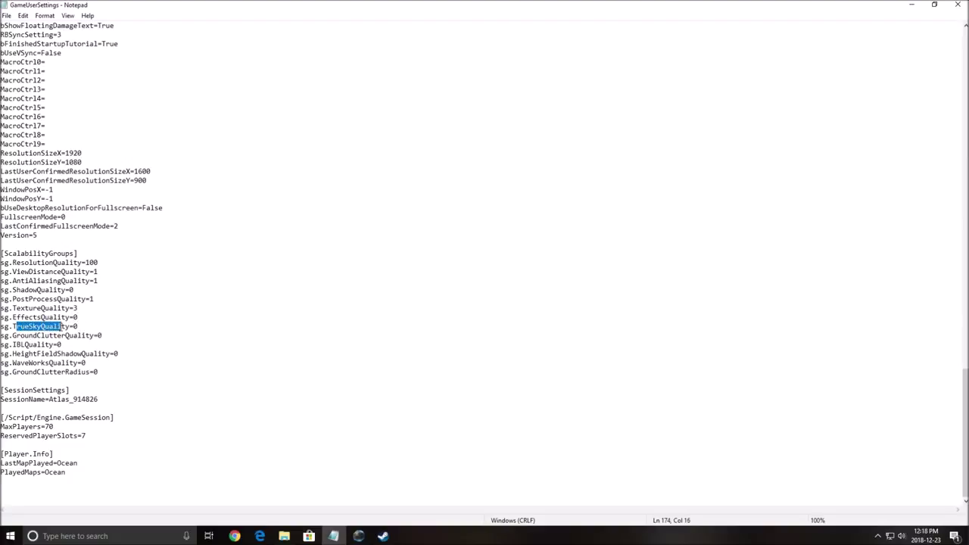
{"action": "left_click", "coordinate": [99, 328]}
{"action": "left_click", "coordinate": [6, 15]}
{"action": "left_click", "coordinate": [26, 54]}
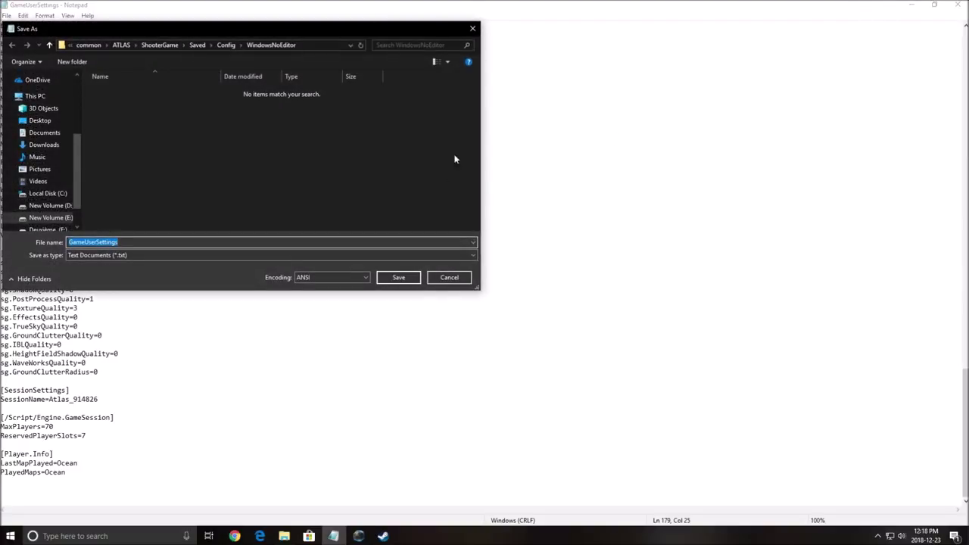
{"action": "left_click", "coordinate": [440, 279]}
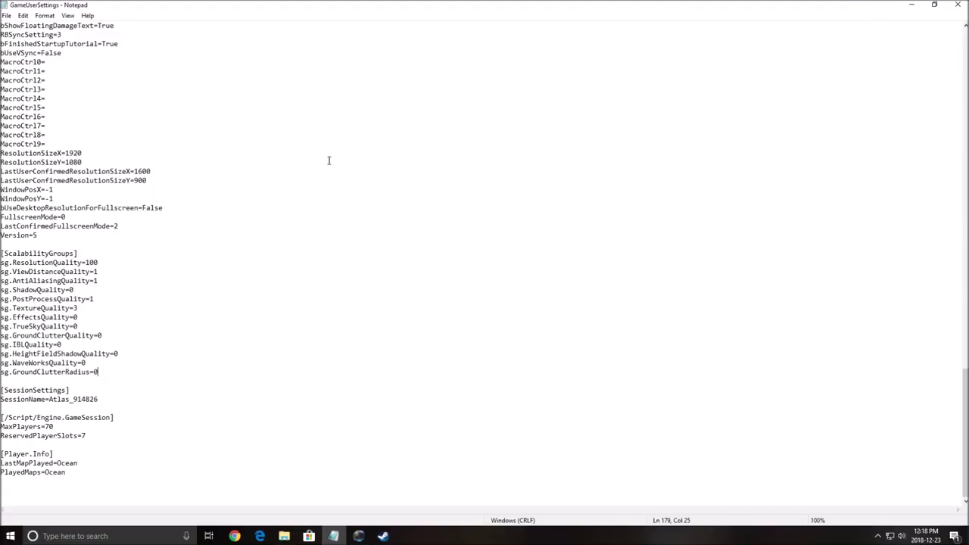
Close the settings file and confirm the Read-only attribute in the properties of GameUserSettings.
{"action": "left_click", "coordinate": [958, 4]}
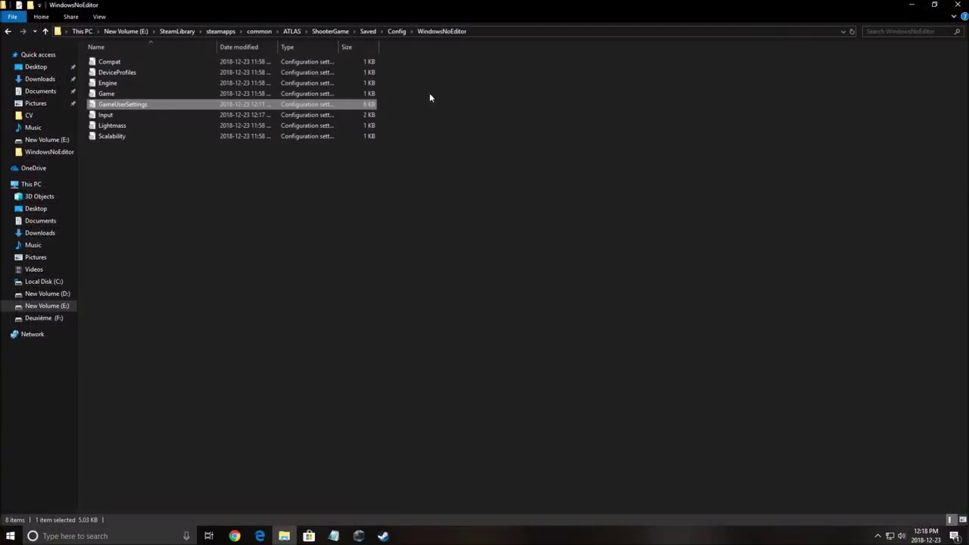
{"action": "left_click", "coordinate": [137, 105]}
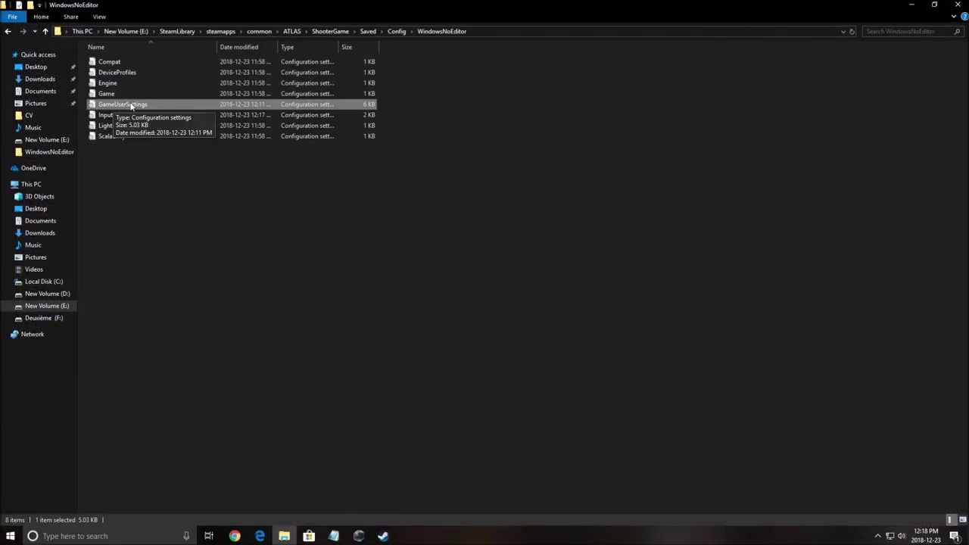
{"action": "right_click", "coordinate": [126, 105]}
{"action": "left_click", "coordinate": [179, 291]}
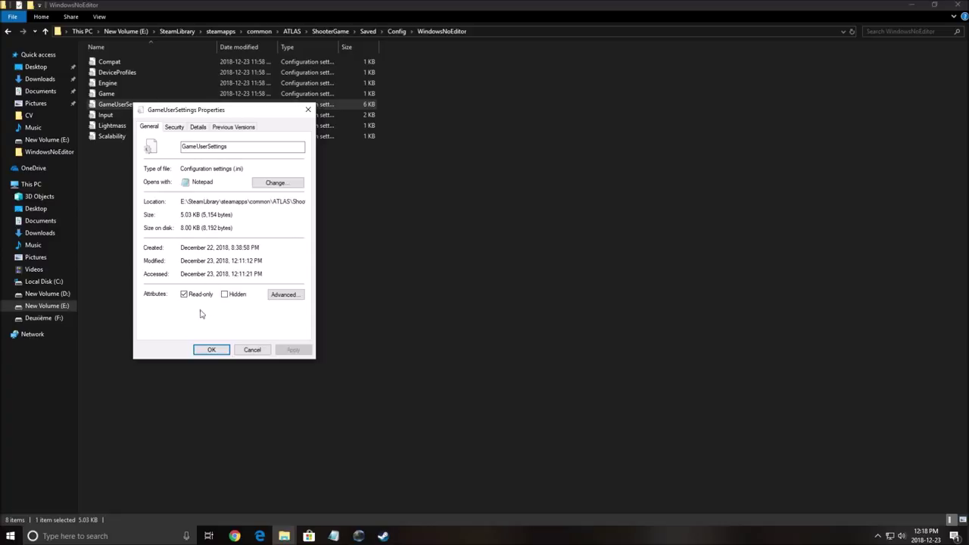
{"action": "left_click", "coordinate": [190, 294]}
{"action": "left_click", "coordinate": [211, 348]}
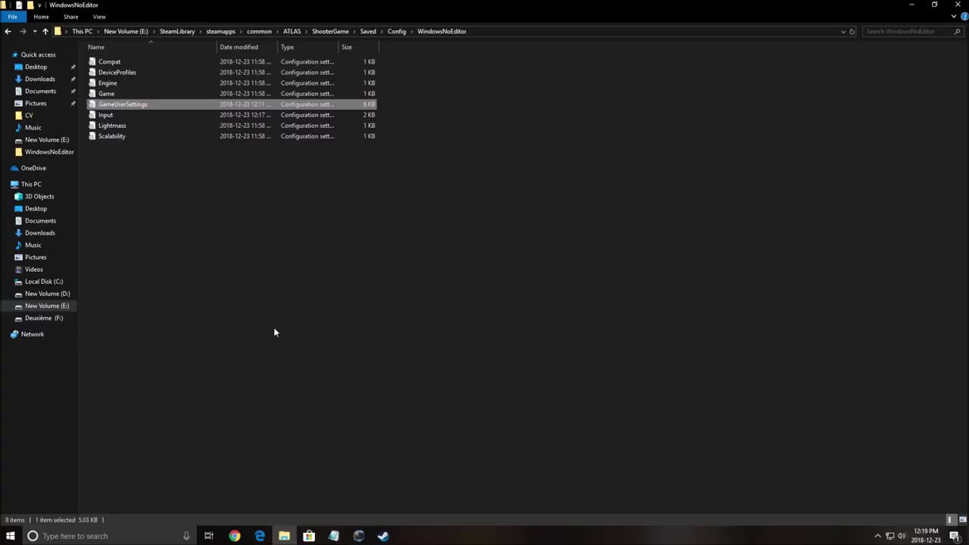
{"action": "right_click", "coordinate": [117, 104]}
{"action": "left_click", "coordinate": [371, 252]}
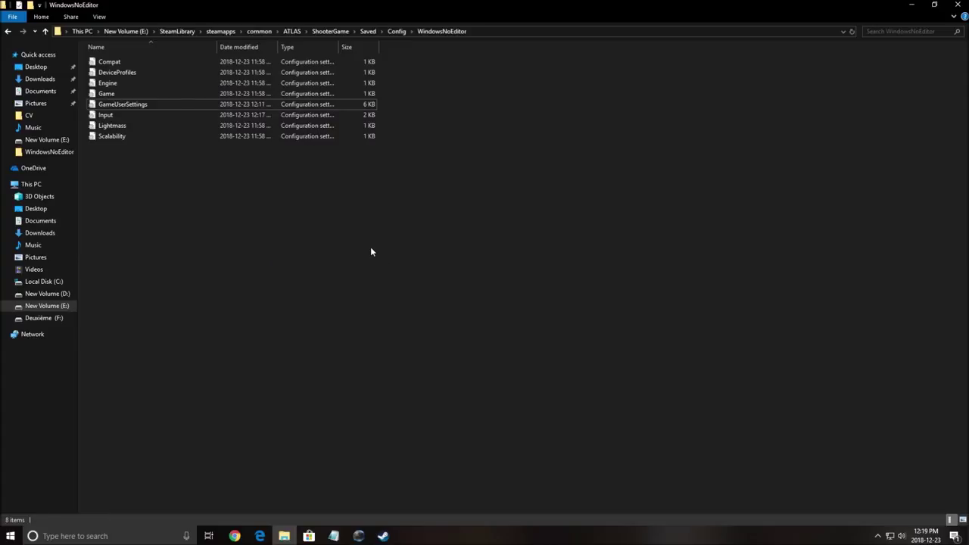